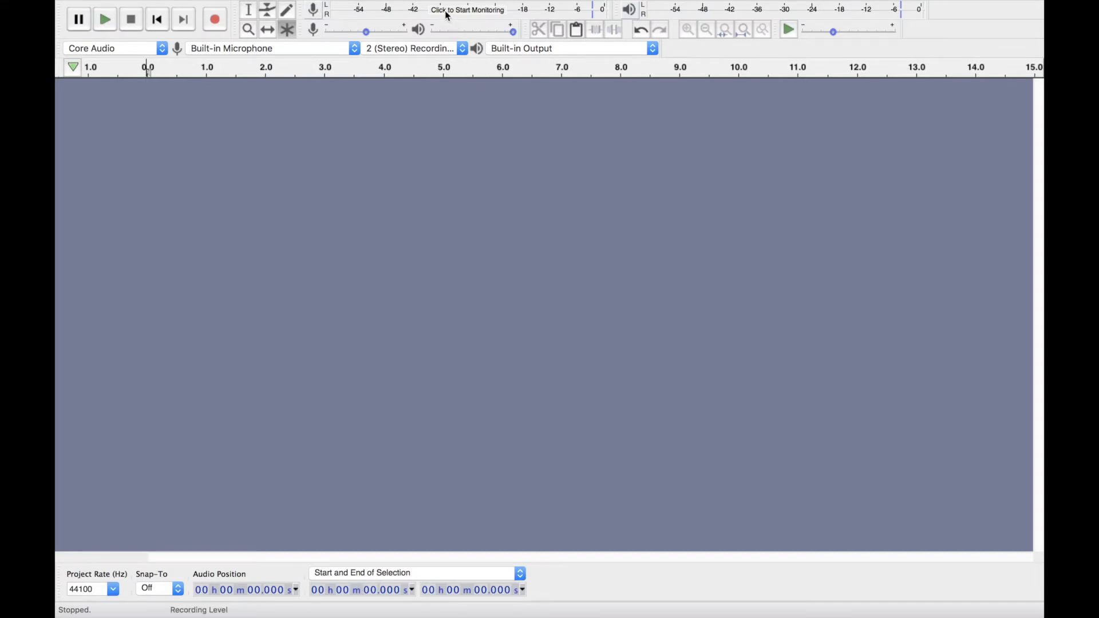
# Step: Monitor the microphone input level and record a stereo voice clip about 9.3 seconds long from the built-in microphone
pyautogui.click(448, 16)
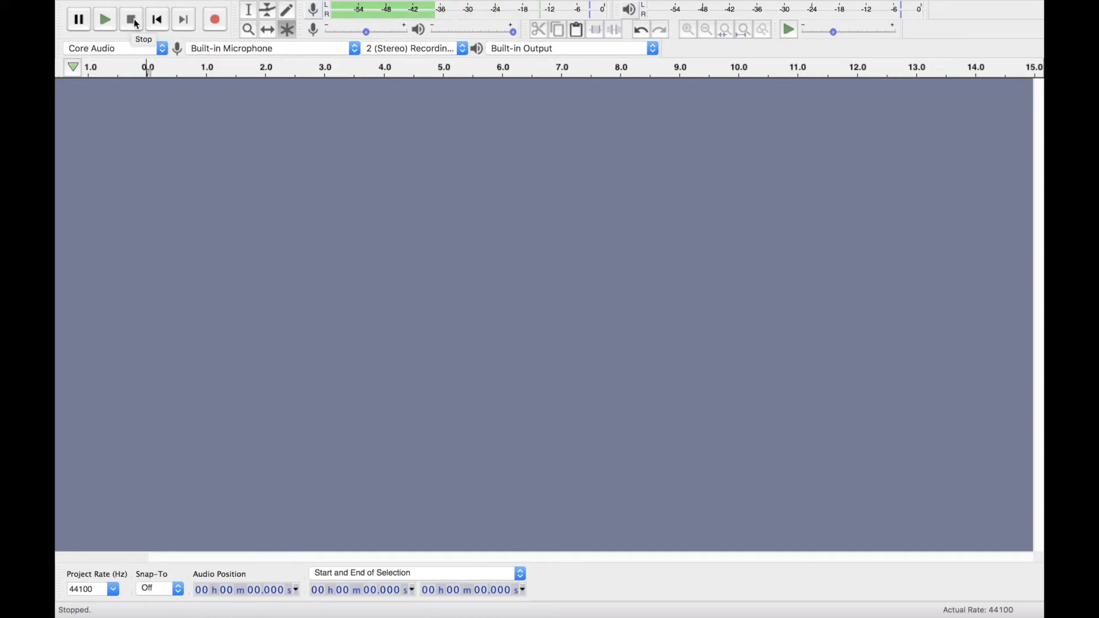
pyautogui.click(216, 22)
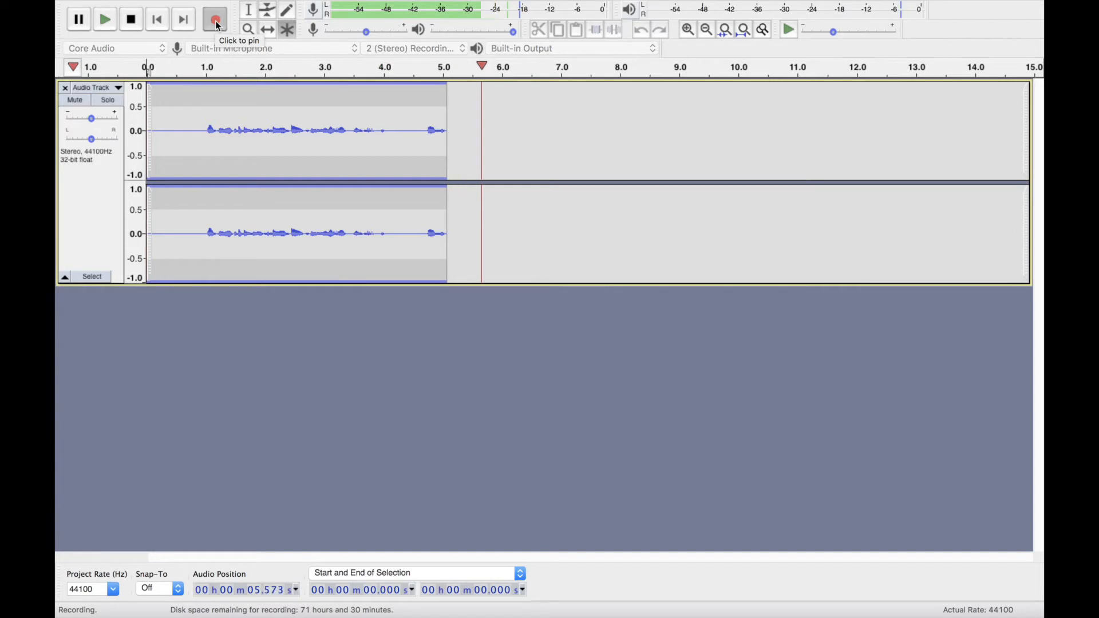
pyautogui.click(132, 21)
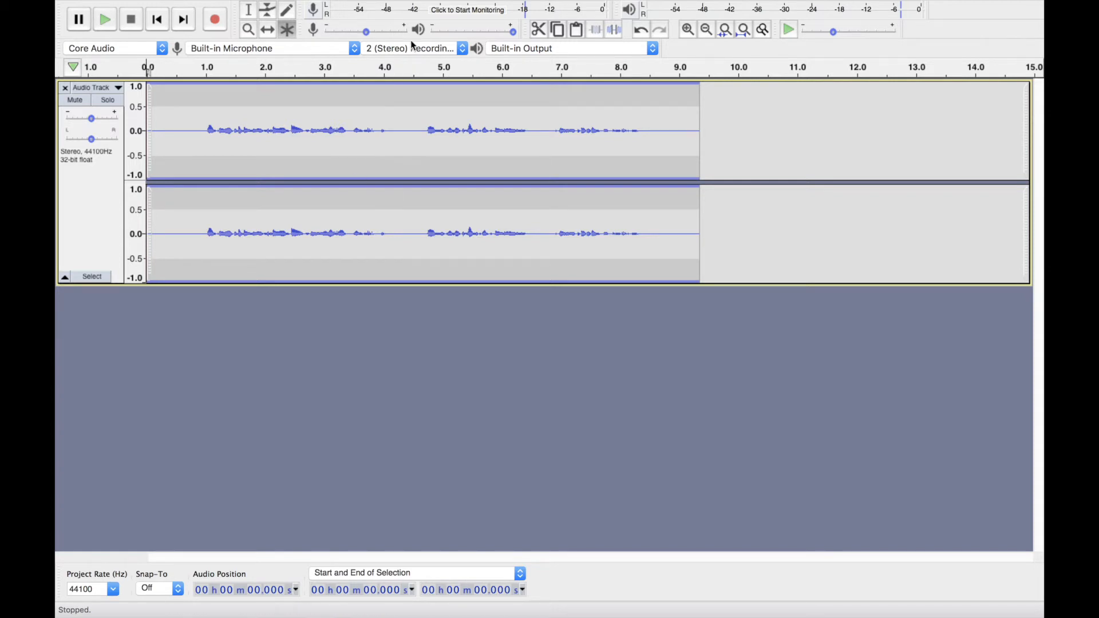
# Step: Review the recording channel options, keeping 2 (Stereo) Recording Channels, and select and deselect the whole recorded track
pyautogui.click(462, 49)
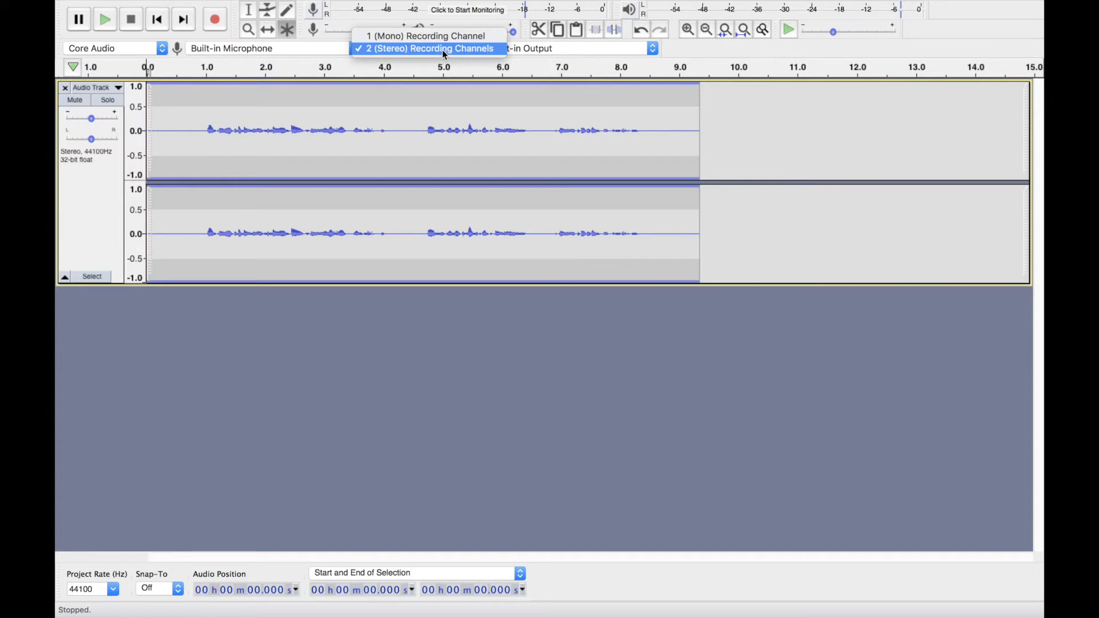
pyautogui.click(442, 49)
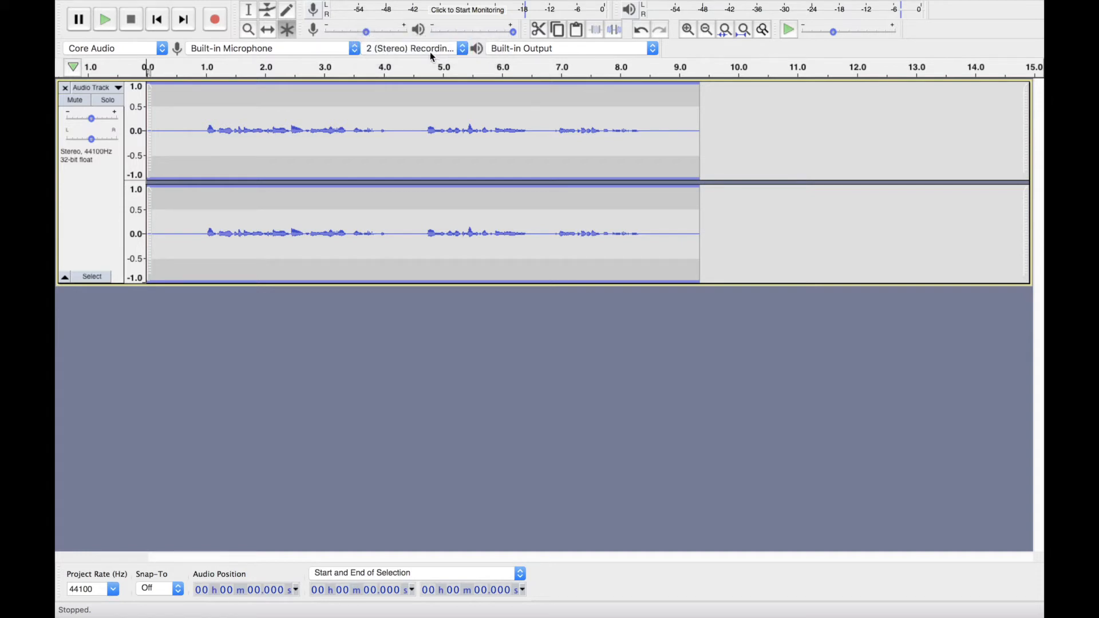
pyautogui.click(89, 190)
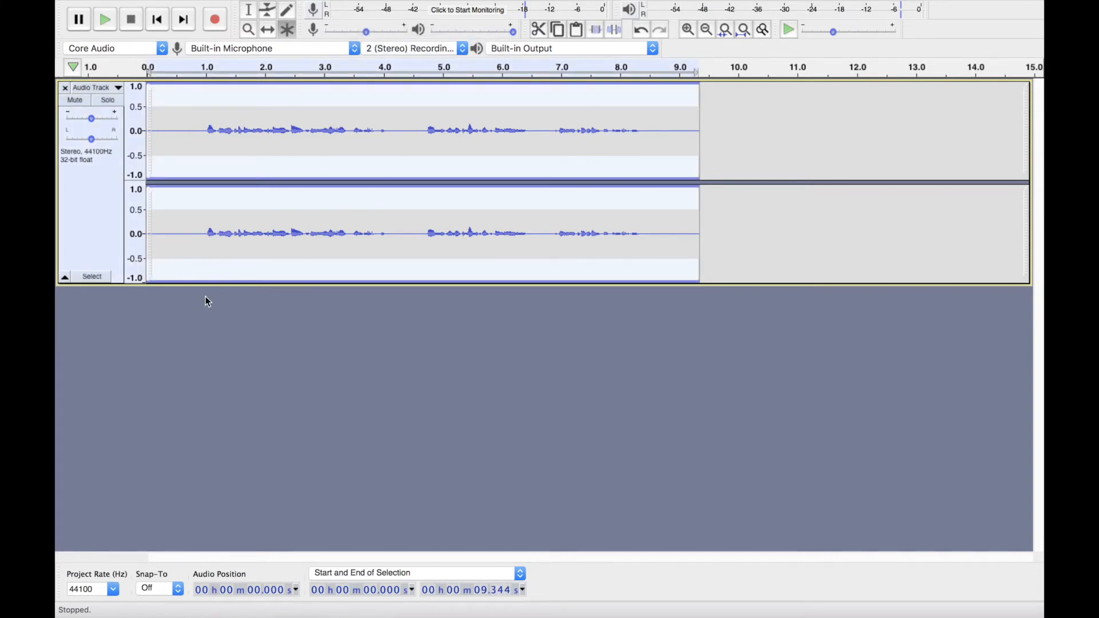
pyautogui.click(178, 310)
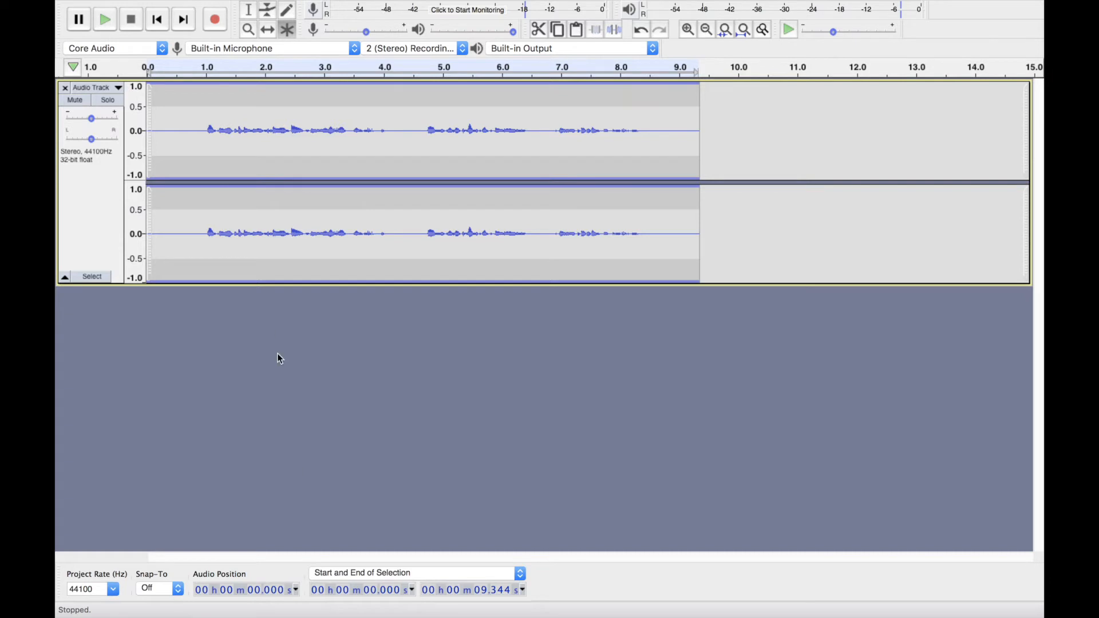
# Step: Try raising the recorded track's gain to +24 dB, return it to about the centre, and test its pan control
pyautogui.click(94, 121)
pyautogui.moveTo(103, 119); pyautogui.dragTo(127, 124)
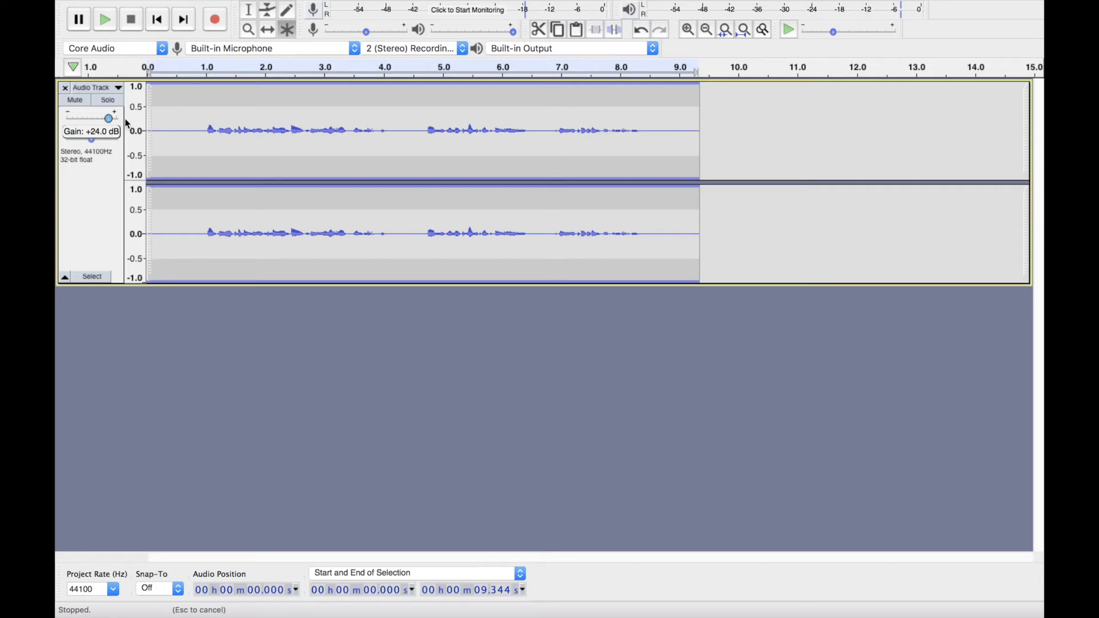
pyautogui.moveTo(127, 124); pyautogui.dragTo(133, 124)
pyautogui.moveTo(128, 124); pyautogui.dragTo(91, 119)
pyautogui.moveTo(91, 115); pyautogui.dragTo(91, 115)
pyautogui.moveTo(91, 138)
pyautogui.mouseDown()
pyautogui.moveTo(108, 140)
pyautogui.moveTo(79, 139)
pyautogui.moveTo(92, 141)
pyautogui.mouseUp()
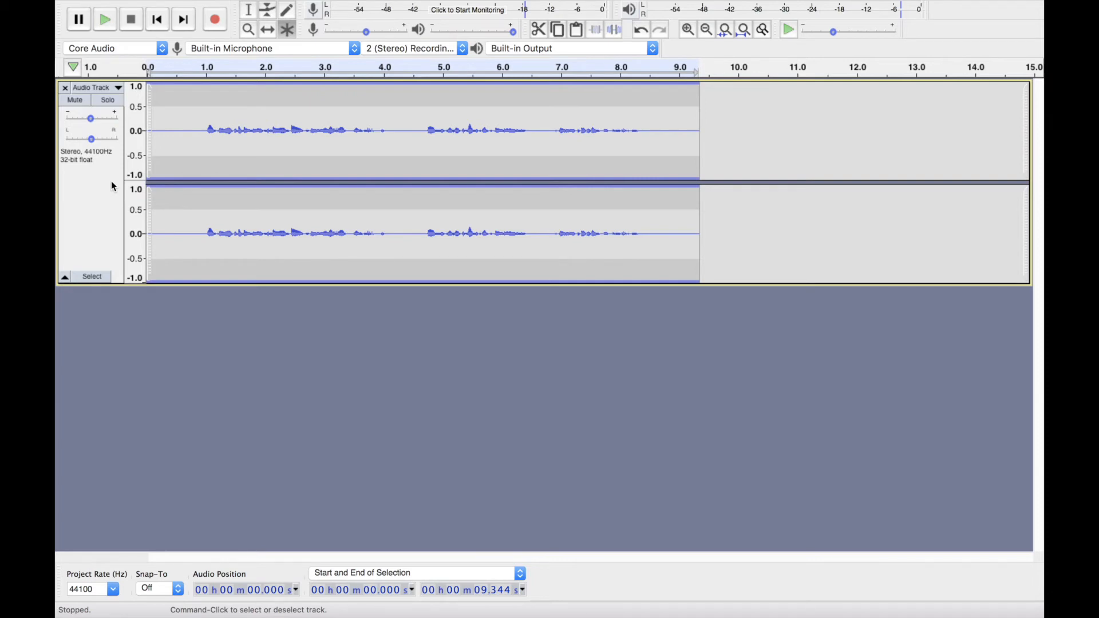
pyautogui.moveTo(92, 139)
pyautogui.mouseDown()
pyautogui.moveTo(76, 147)
pyautogui.moveTo(103, 147)
pyautogui.moveTo(94, 139)
pyautogui.mouseUp()
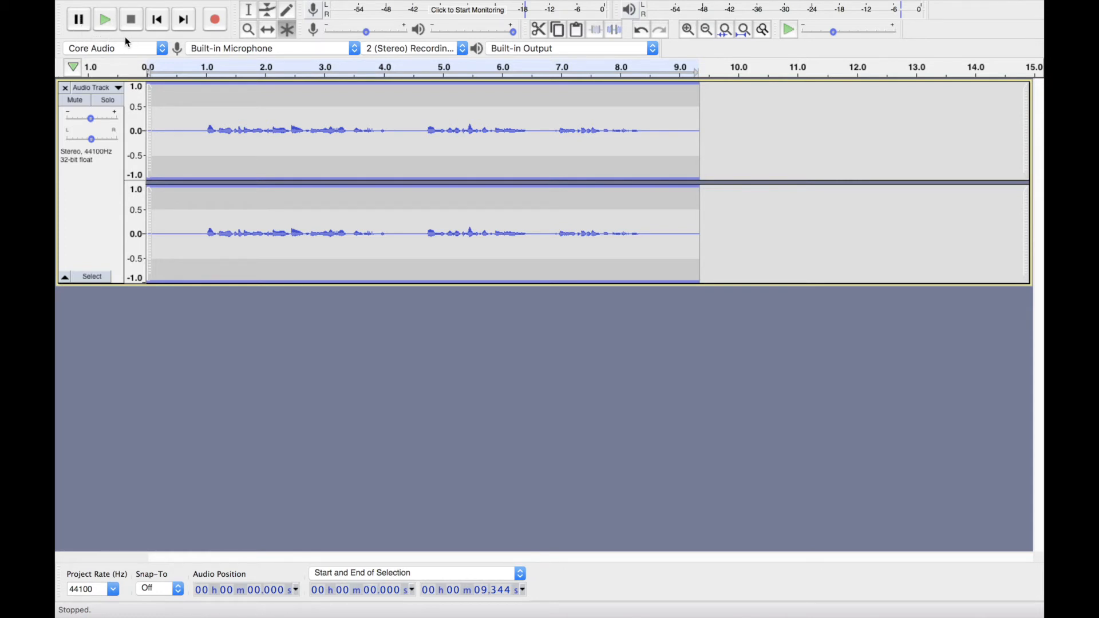
# Step: Play back the recorded voice clip, pausing partway through and resuming playback
pyautogui.click(105, 21)
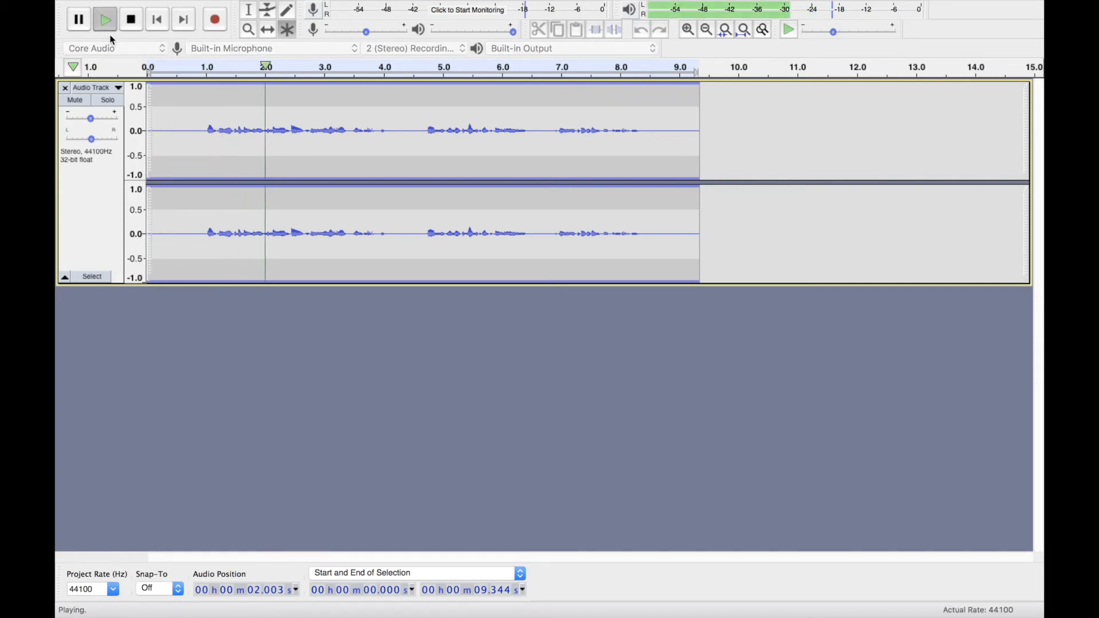
pyautogui.click(83, 25)
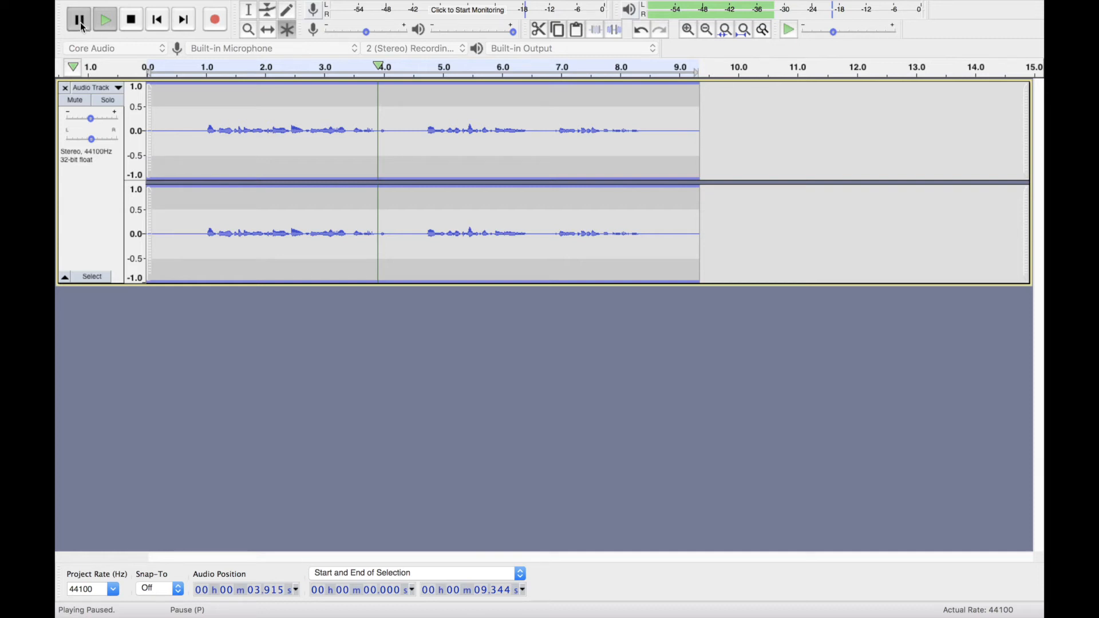
pyautogui.click(83, 27)
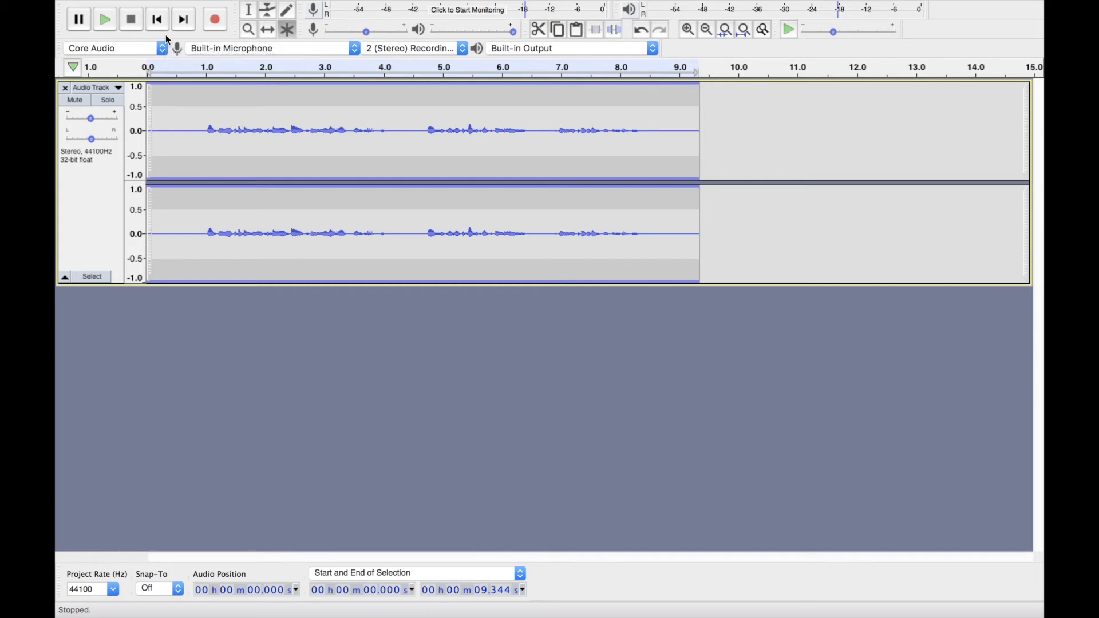
# Step: Append a second voice recording of about 4.5 seconds to the end of the existing track and play it back
pyautogui.click(216, 23)
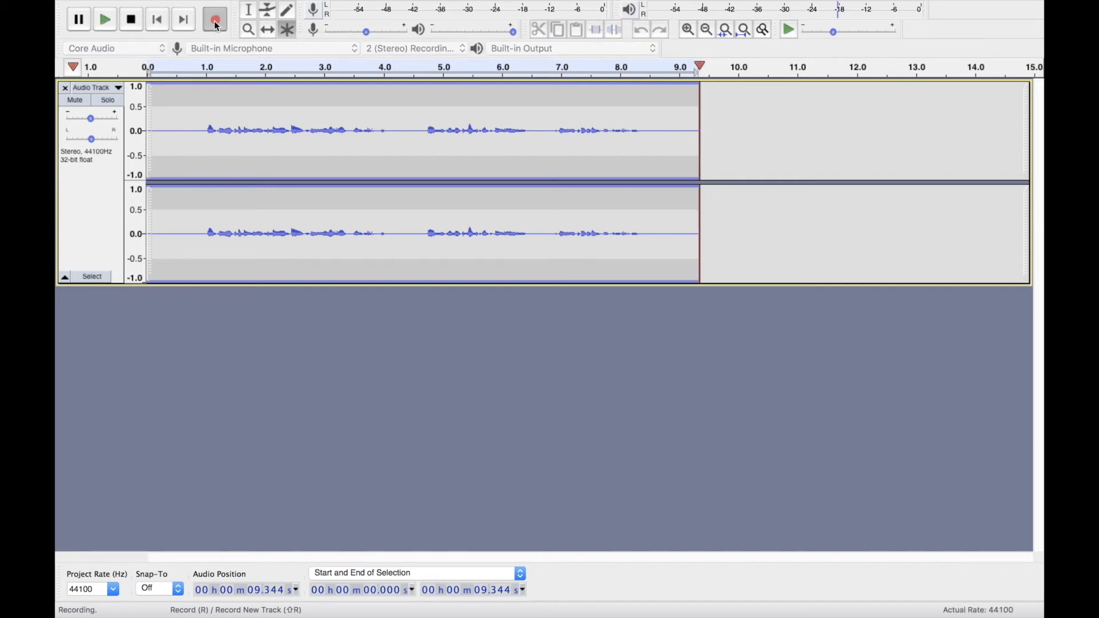
pyautogui.click(135, 25)
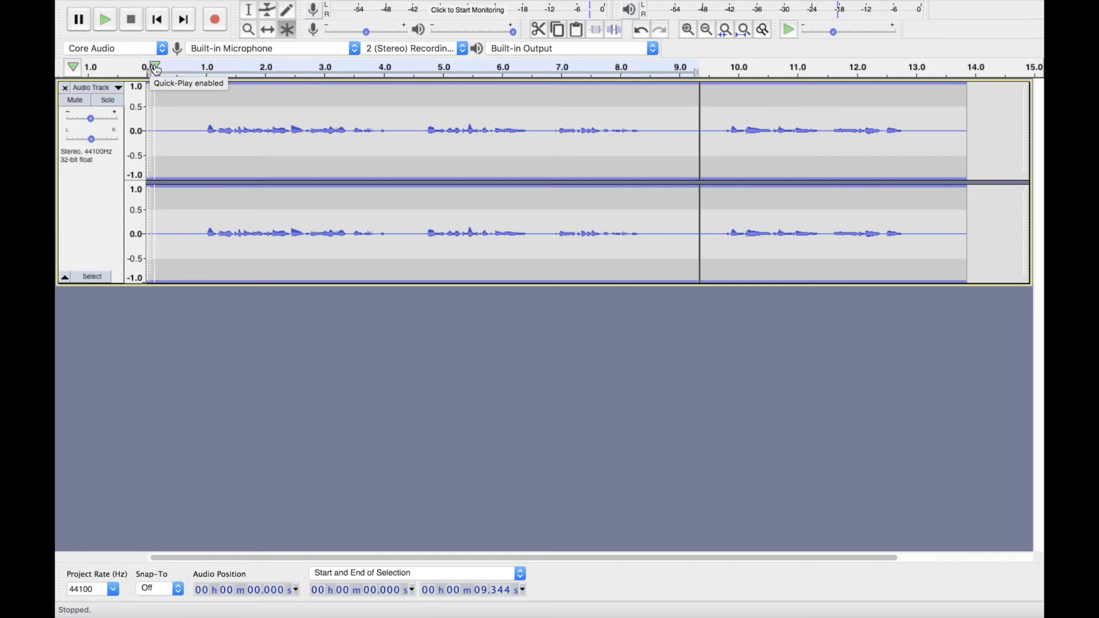
pyautogui.click(105, 20)
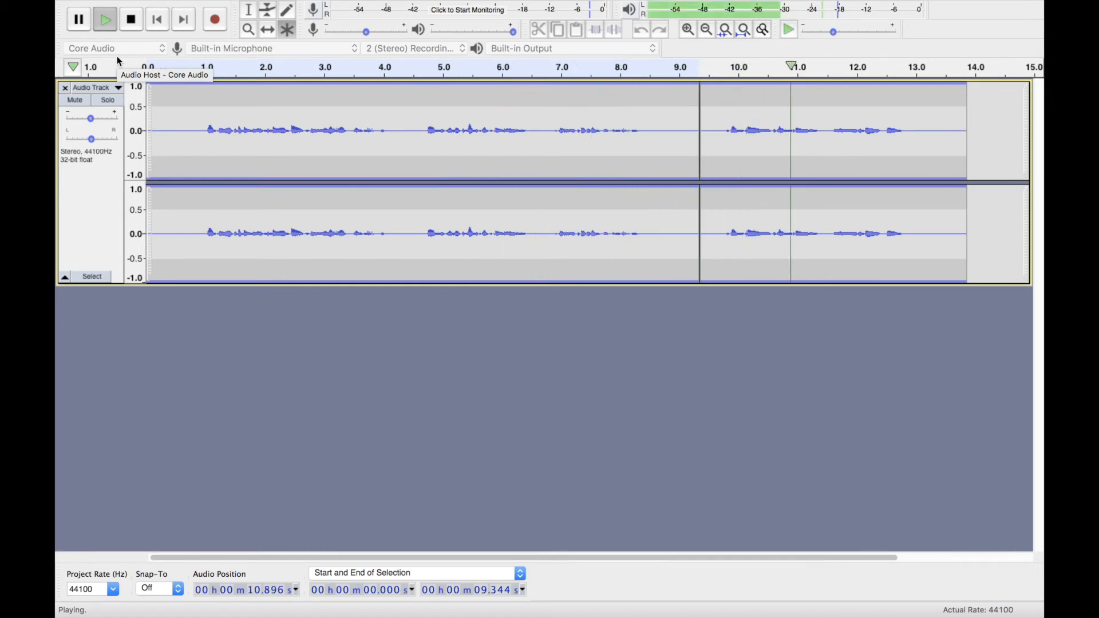
pyautogui.click(131, 20)
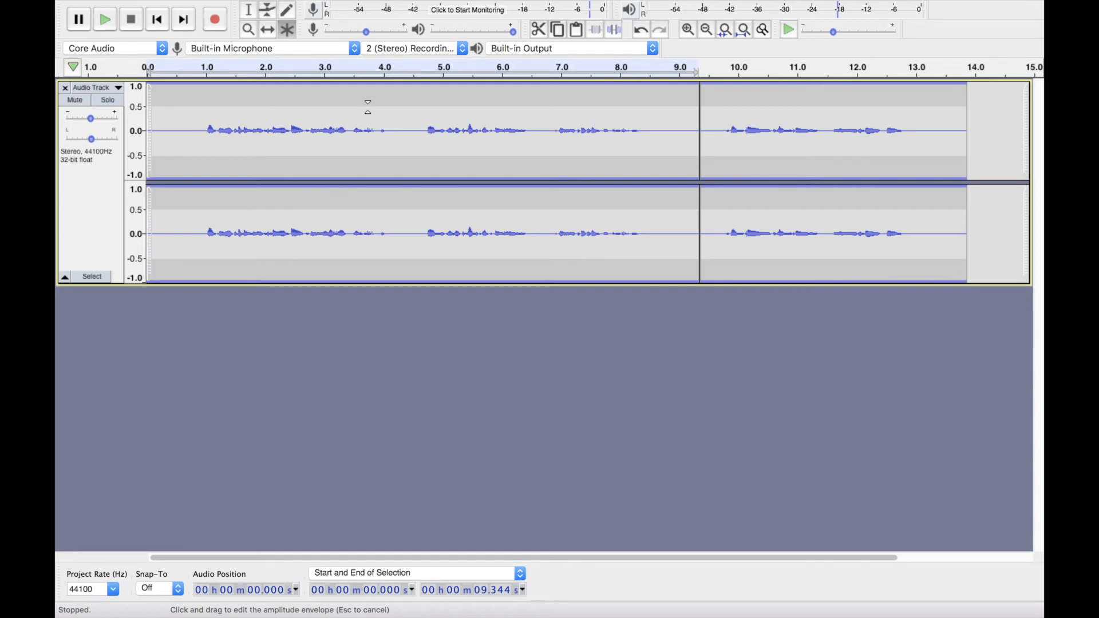
# Step: Raise the first clip's amplitude envelope with a control point at about 3.6 seconds and play it from the beginning
pyautogui.moveTo(367, 107)
pyautogui.mouseDown()
pyautogui.moveTo(367, 79)
pyautogui.moveTo(364, 131)
pyautogui.moveTo(362, 62)
pyautogui.moveTo(362, 92)
pyautogui.mouseUp()
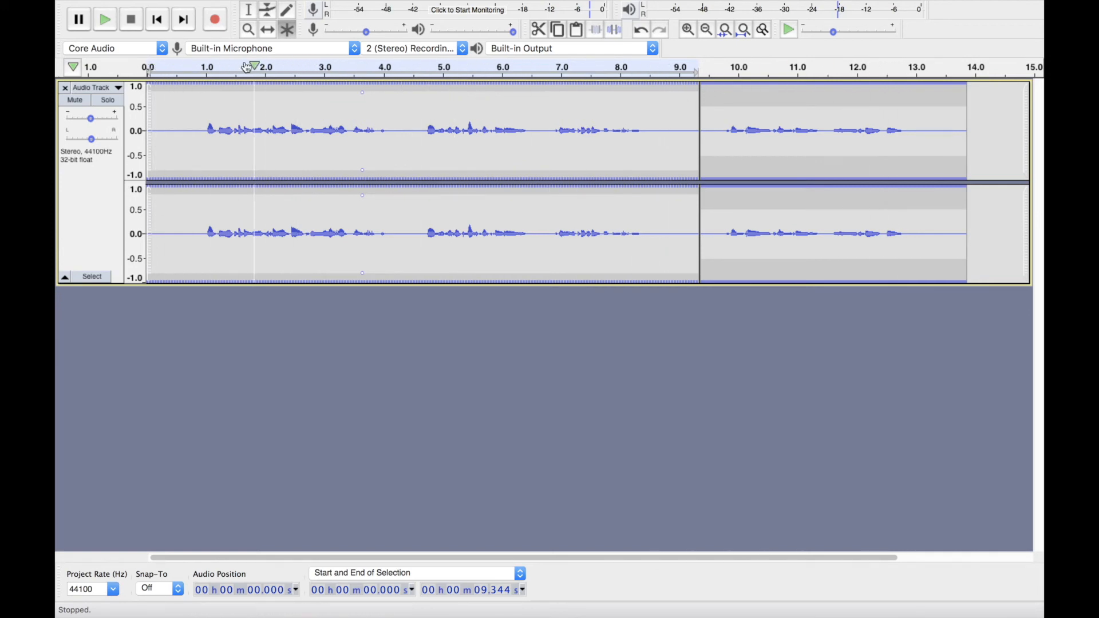
pyautogui.click(150, 74)
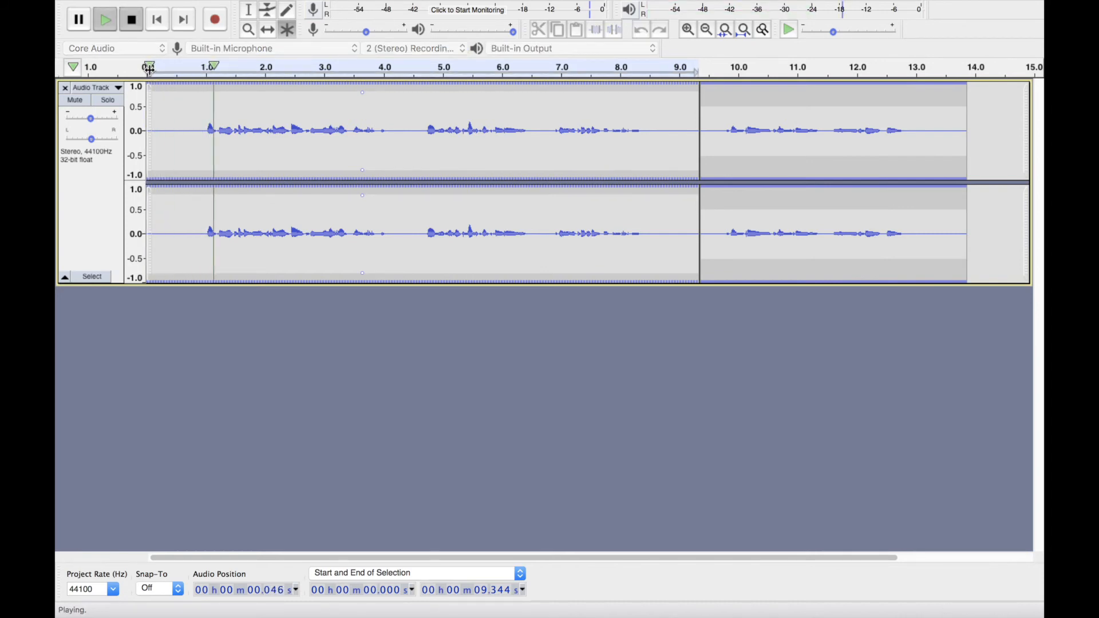
pyautogui.click(150, 69)
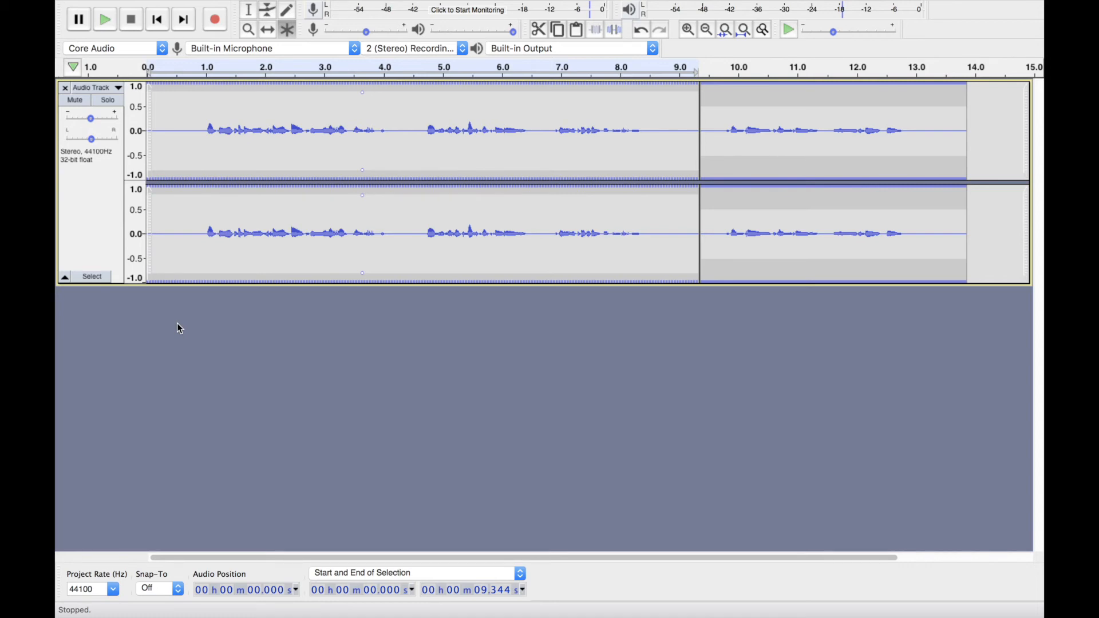
# Step: Add a new empty stereo track below the voice track and clear its selection
pyautogui.moveTo(210, 4)
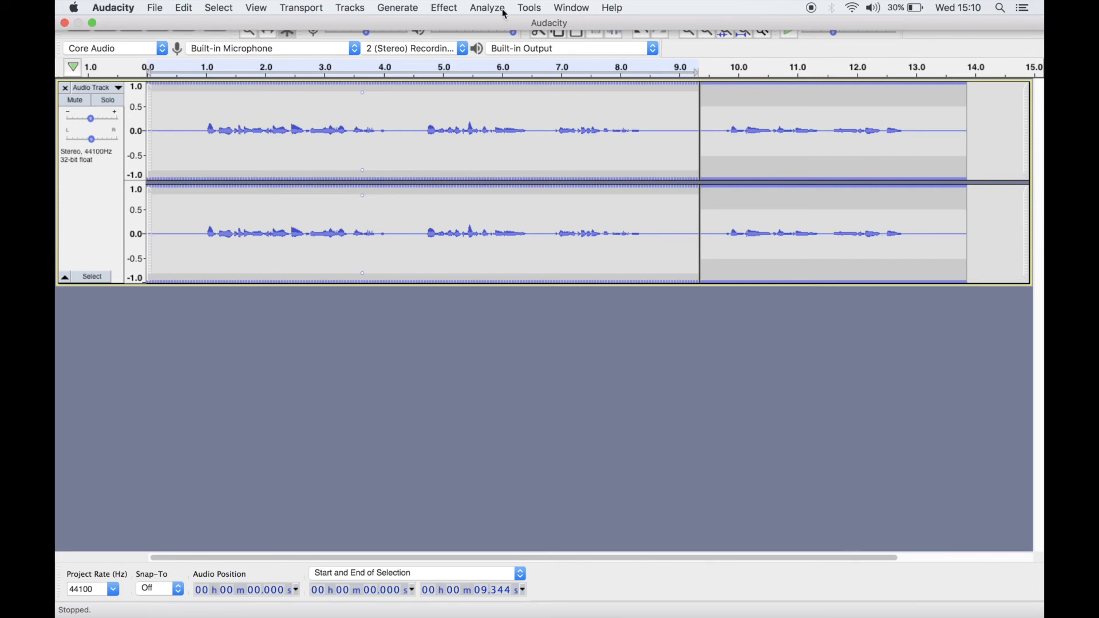
pyautogui.click(350, 8)
pyautogui.moveTo(356, 27)
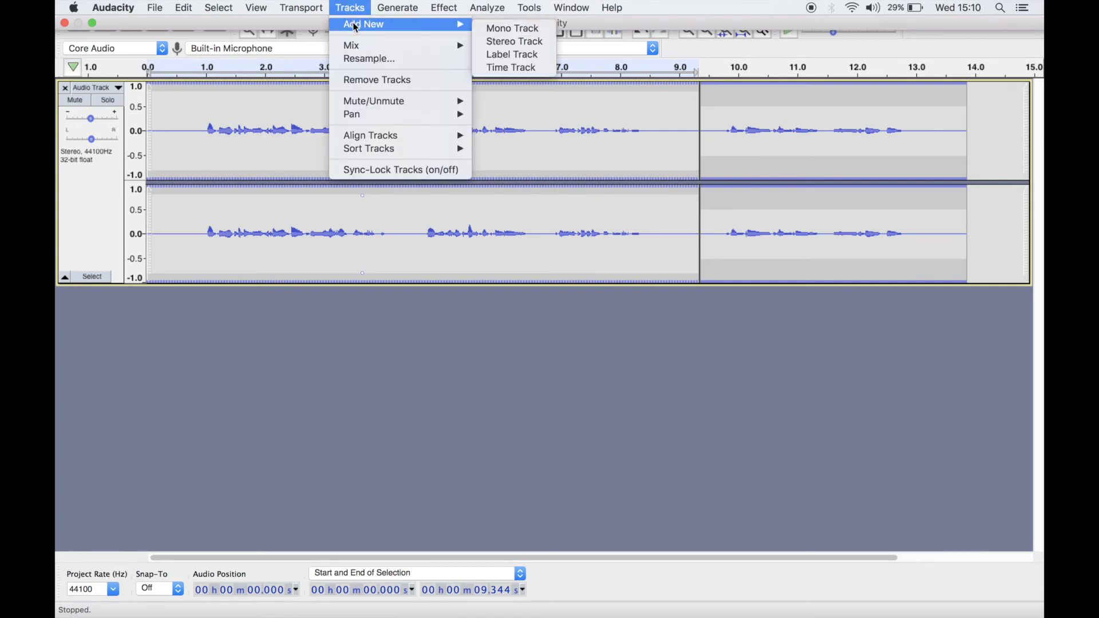
pyautogui.click(497, 43)
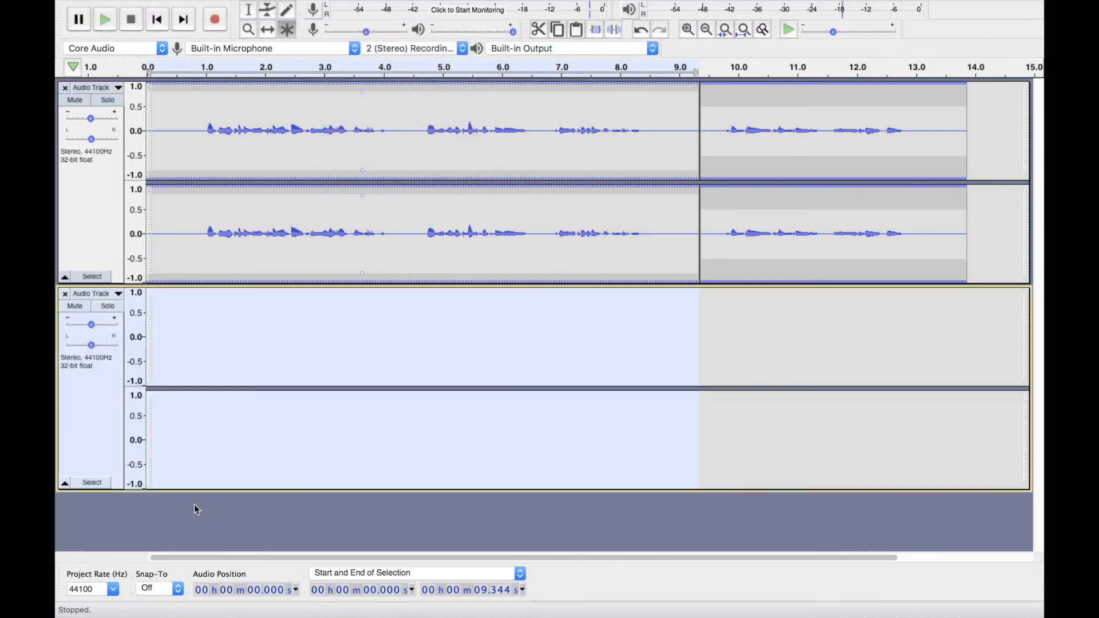
pyautogui.click(190, 510)
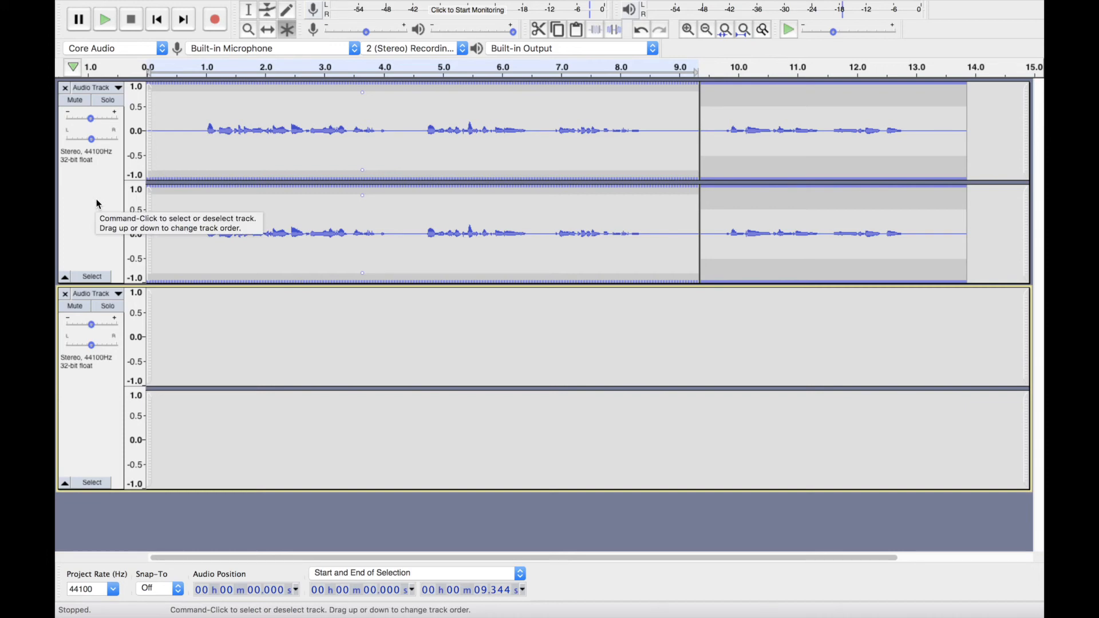
# Step: Mute the voice track, solo the new stereo track, and make the new track the selected one for recording
pyautogui.click(76, 102)
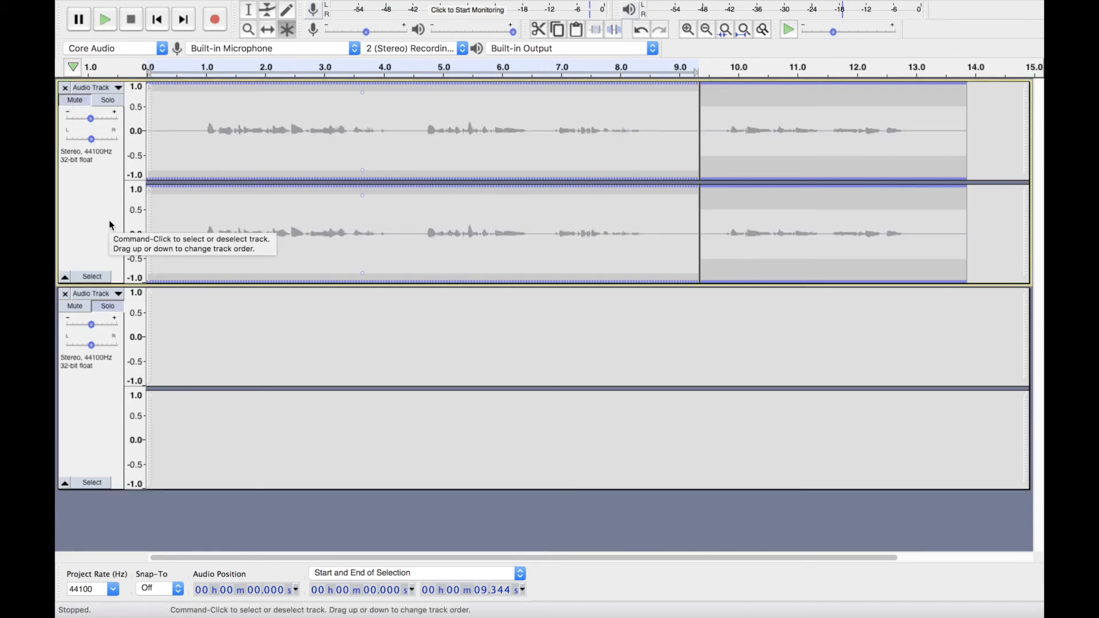
pyautogui.click(91, 417)
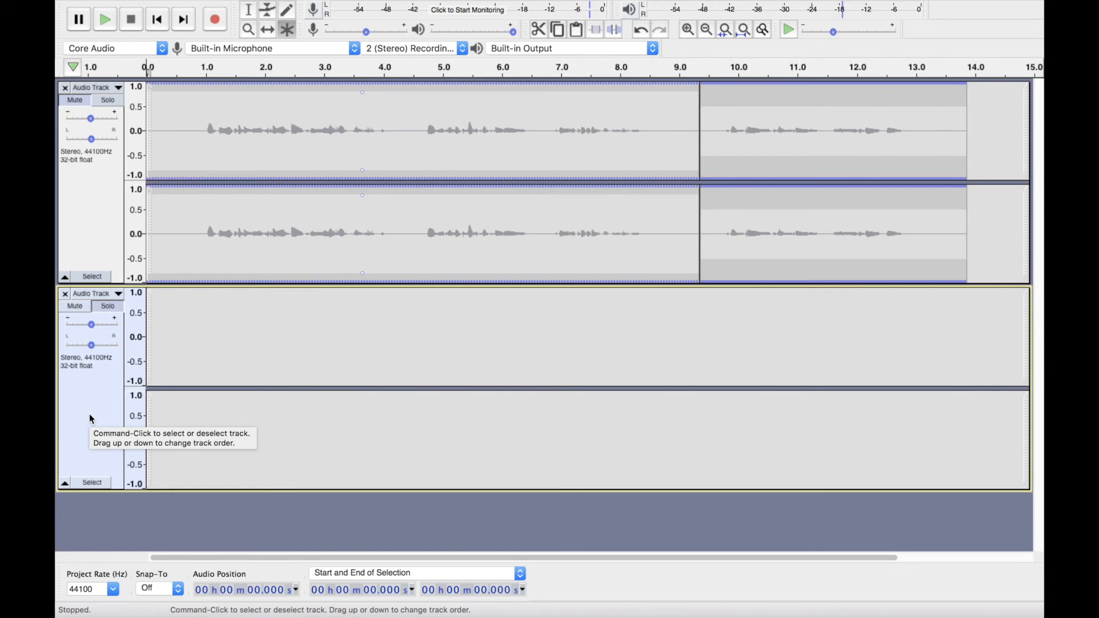
pyautogui.click(104, 240)
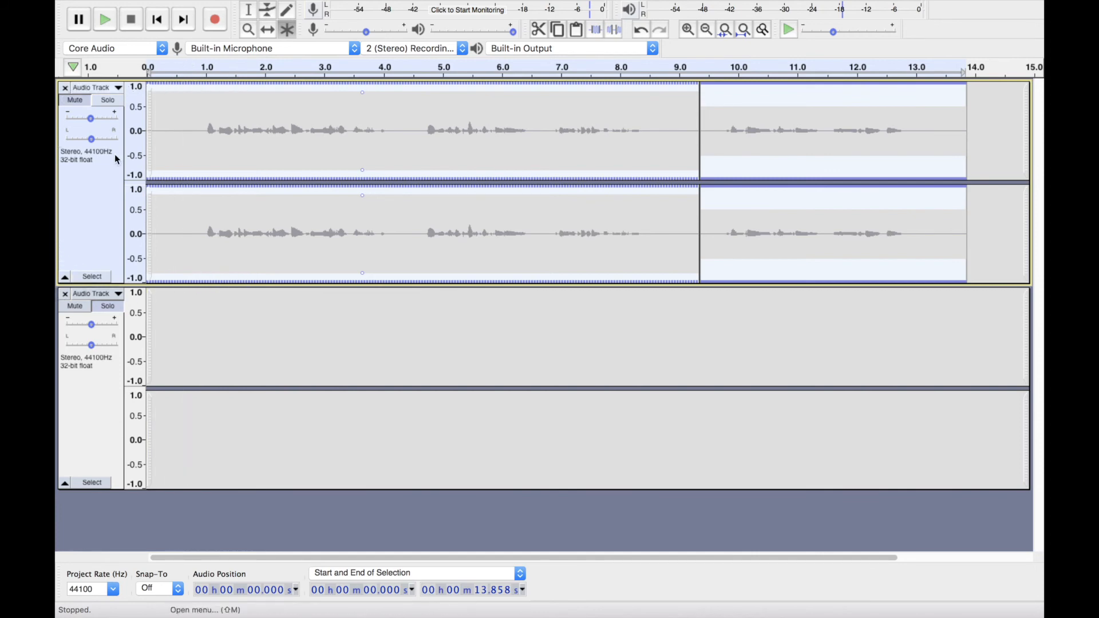
pyautogui.click(101, 424)
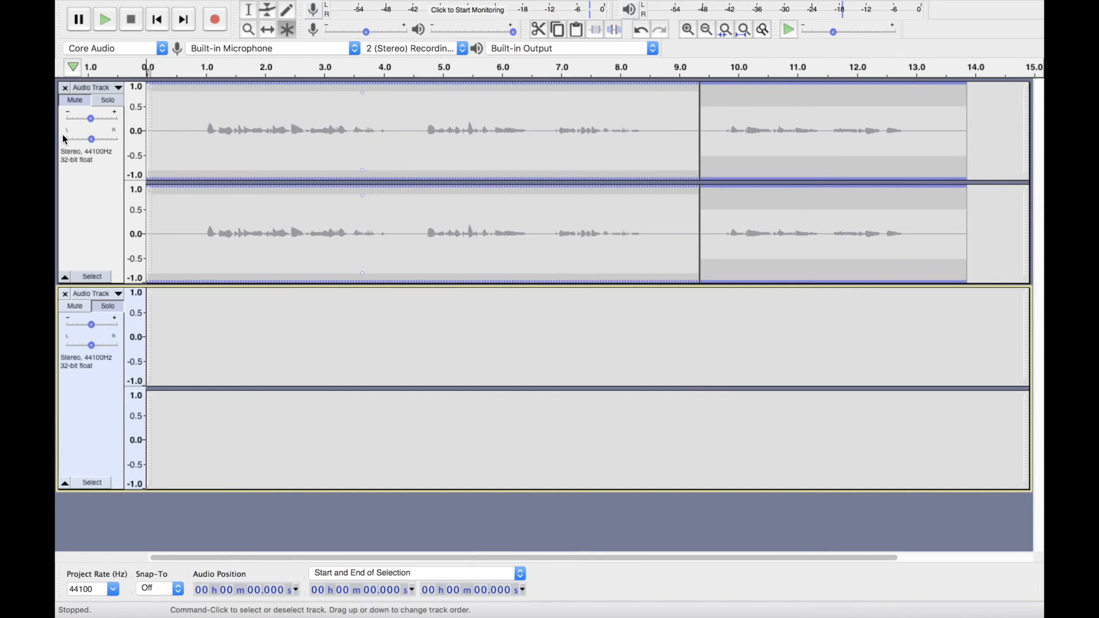
pyautogui.click(88, 204)
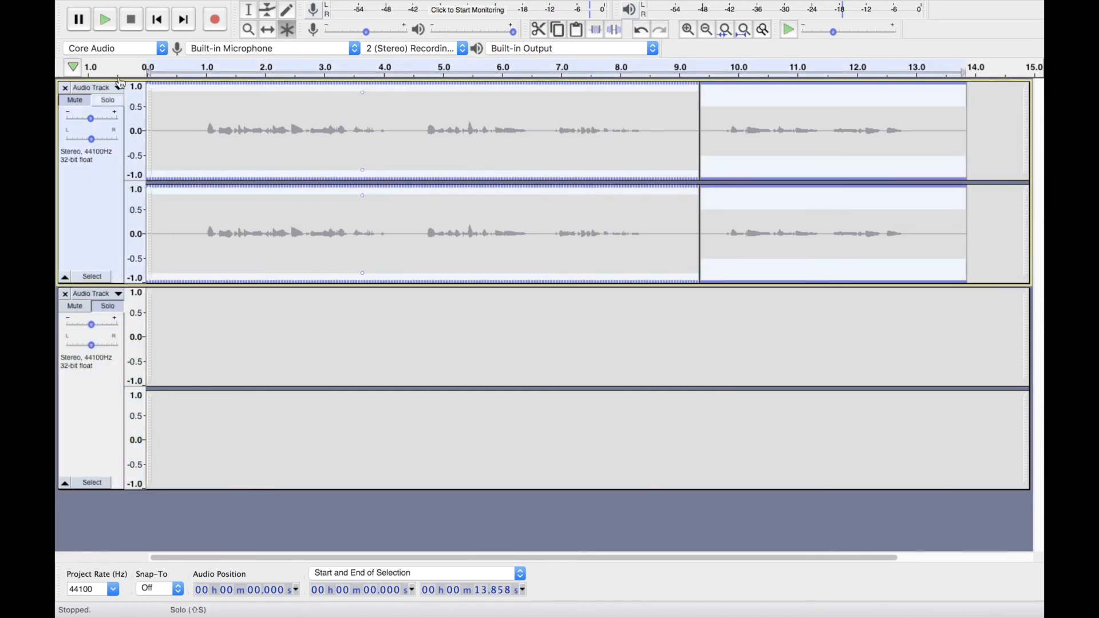
pyautogui.click(94, 417)
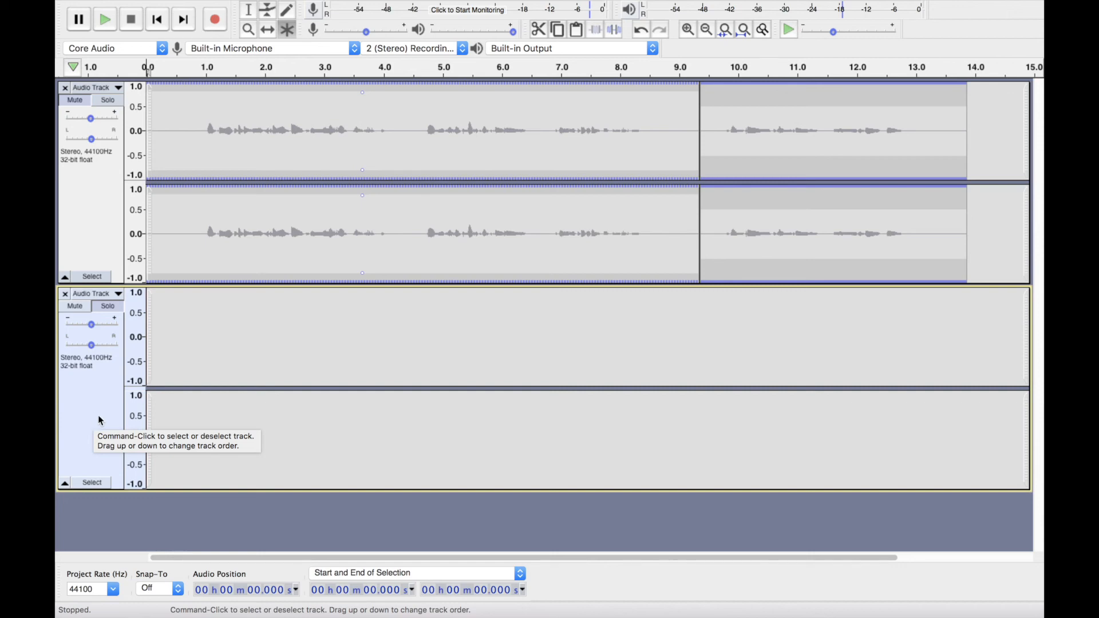
# Step: Record a rhythmic sound take about 15.4 seconds long from the start of the selected second track
pyautogui.click(215, 21)
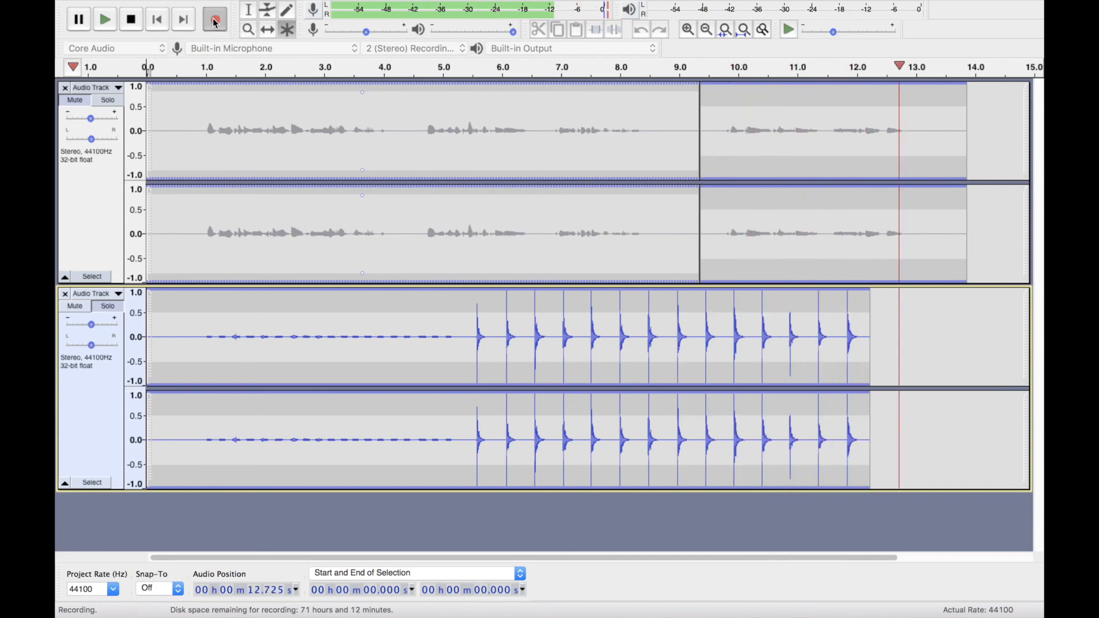
pyautogui.click(132, 21)
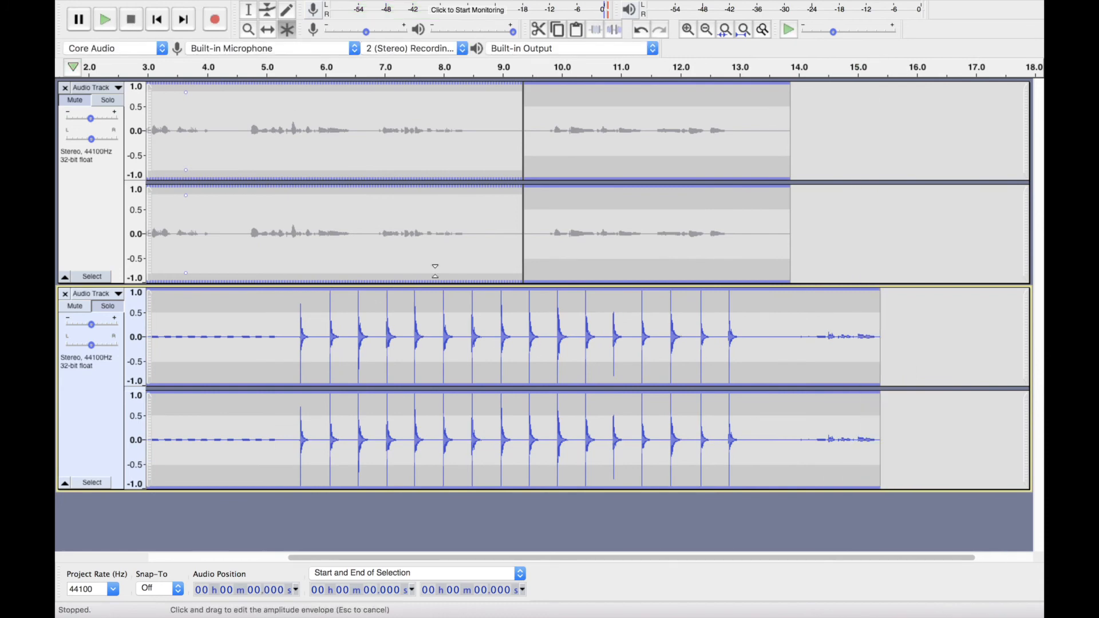
# Step: Unmute the voice track, turn off solo on the second track, and play both tracks together from the start
pyautogui.hscroll(-5, 440, 305)
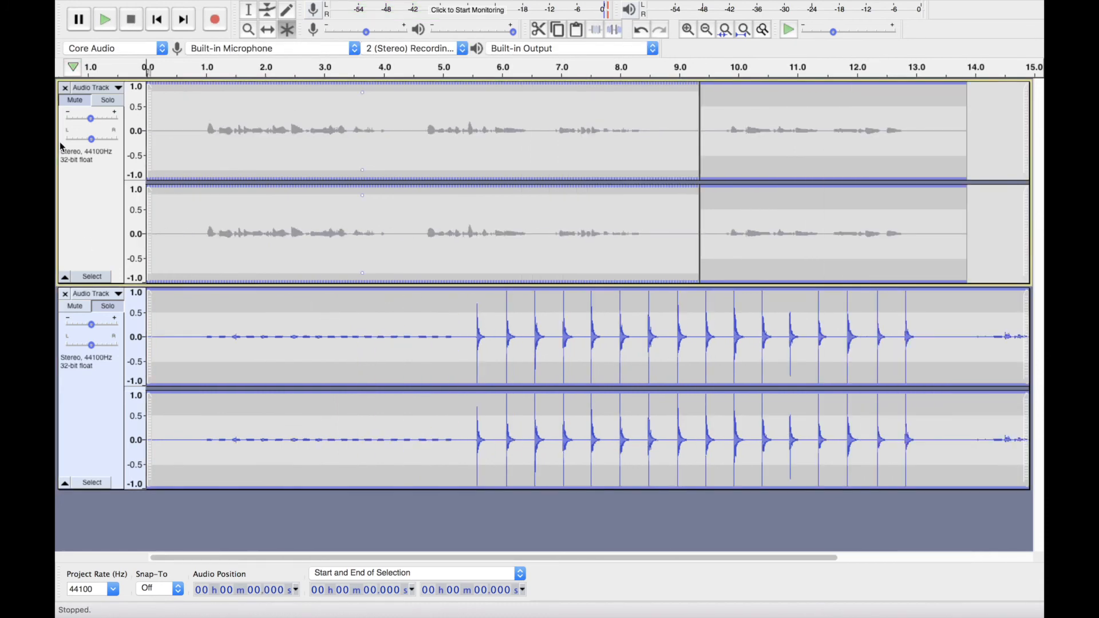
pyautogui.click(81, 105)
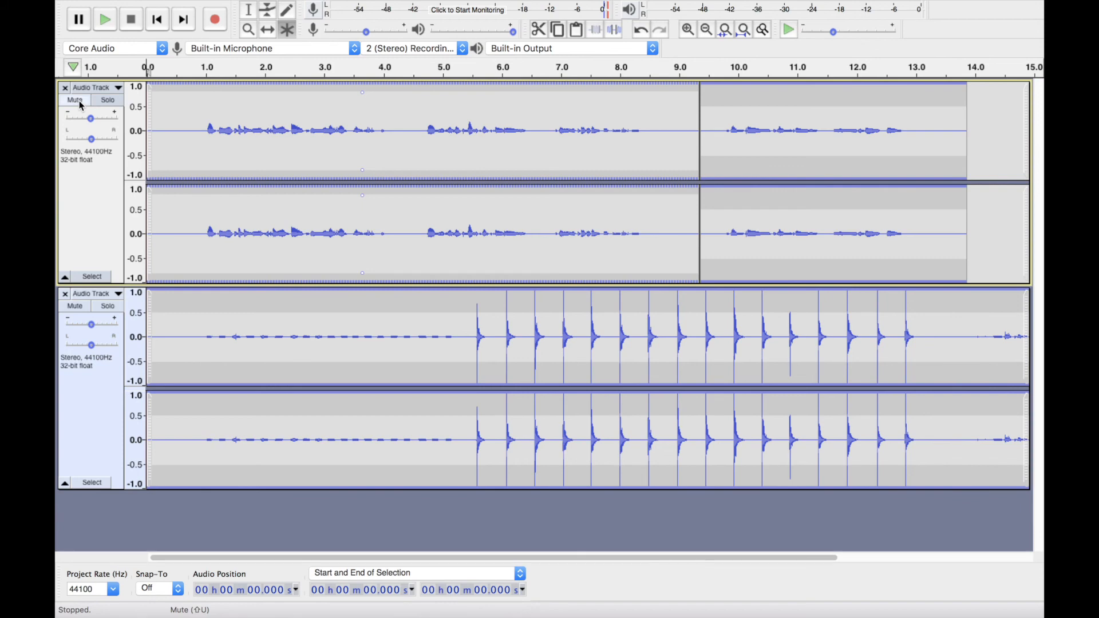
pyautogui.click(106, 20)
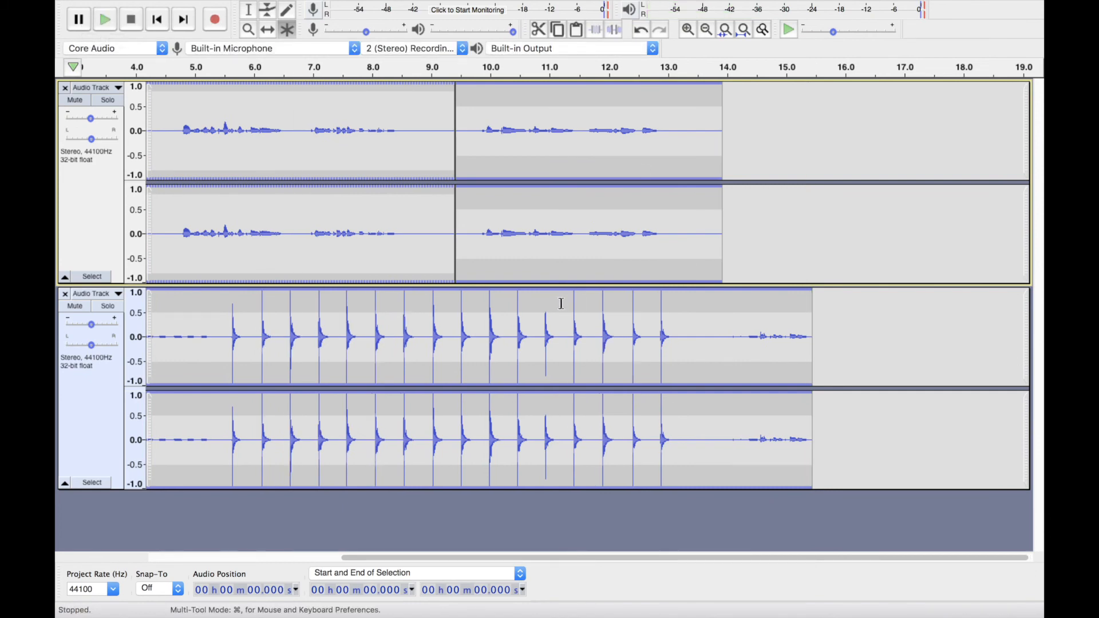
# Step: Save the two-track session as an Audacity project (*.aup) named "Test Recording" in the Documents folder
pyautogui.hscroll(-5, 561, 304)
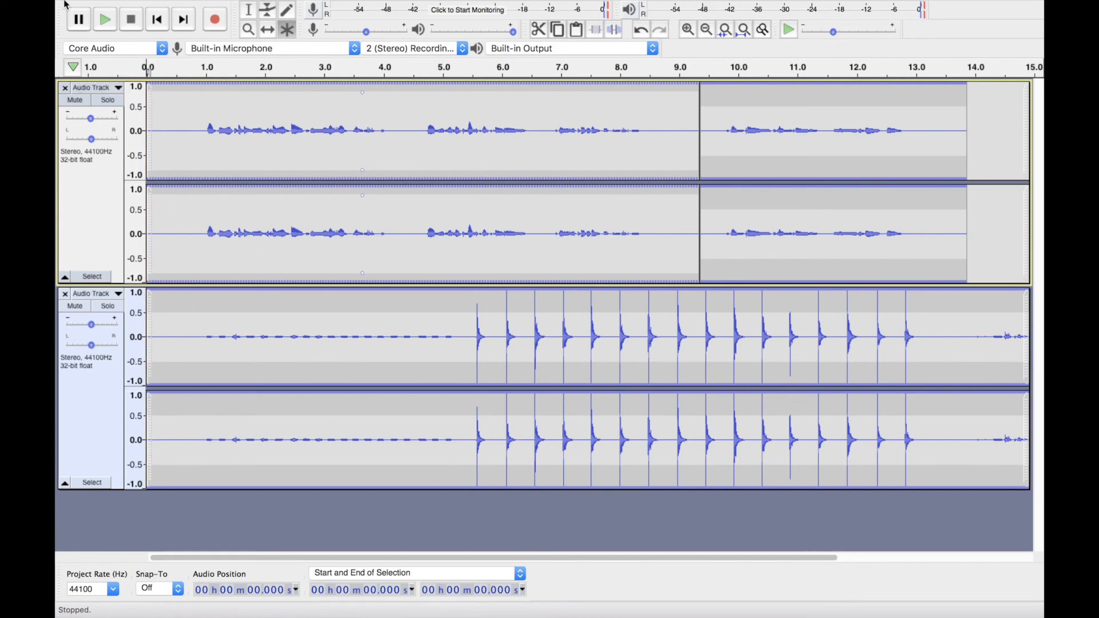
pyautogui.moveTo(66, 3)
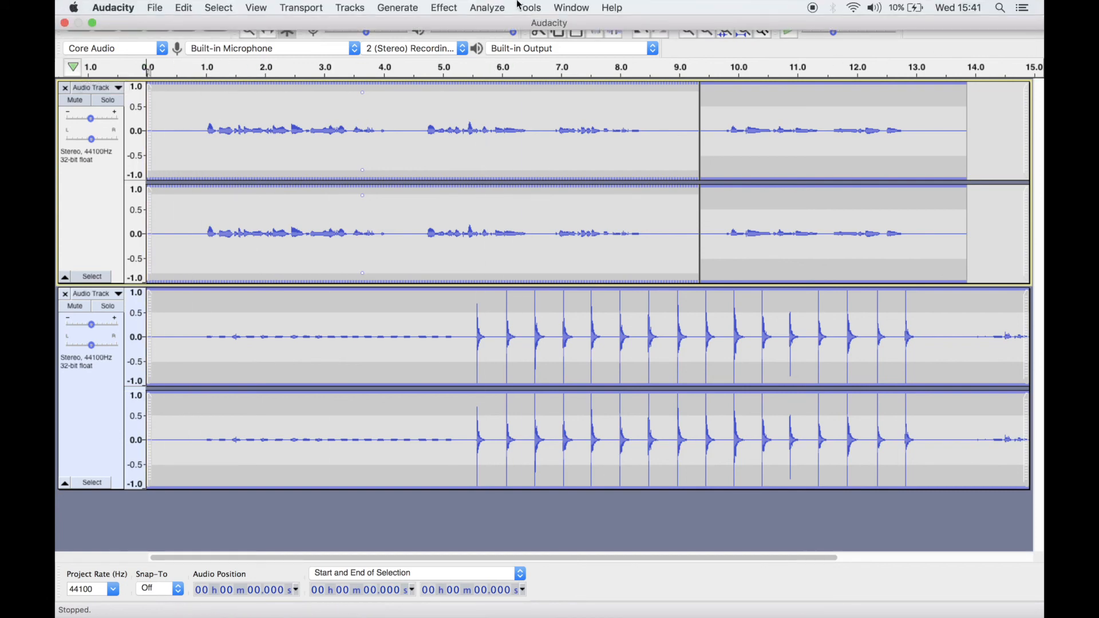
pyautogui.click(157, 9)
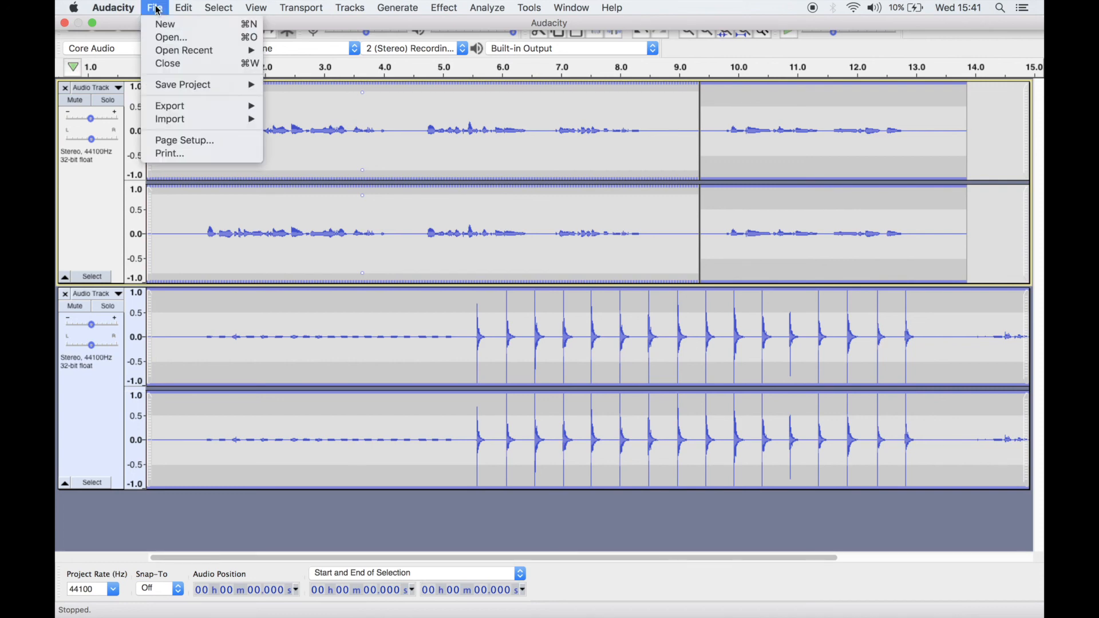
pyautogui.moveTo(184, 87)
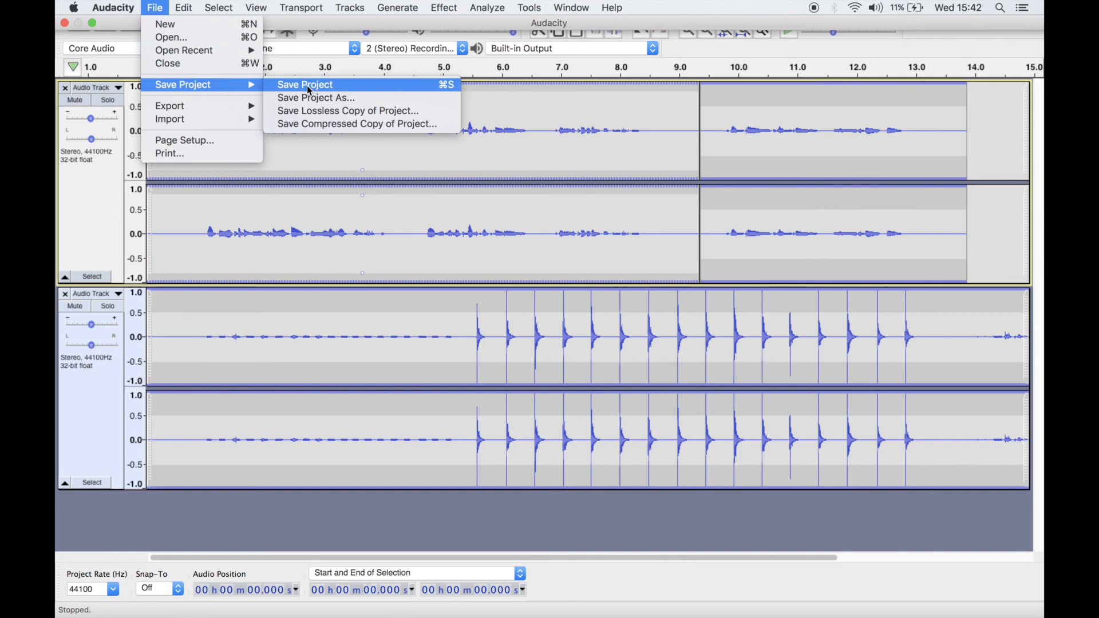
pyautogui.click(307, 84)
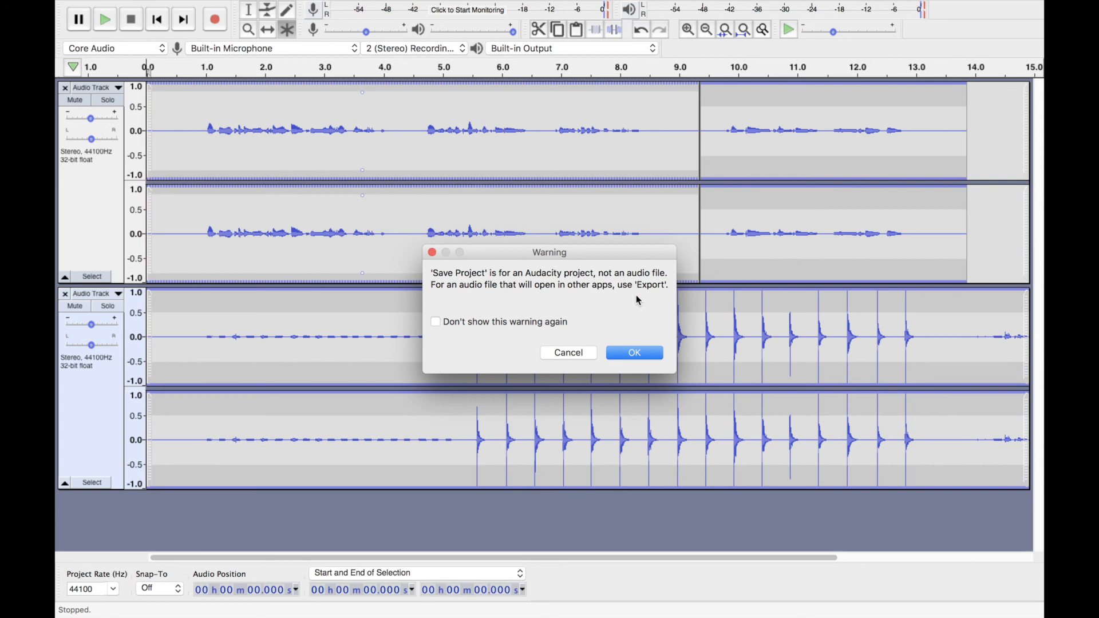
pyautogui.click(635, 354)
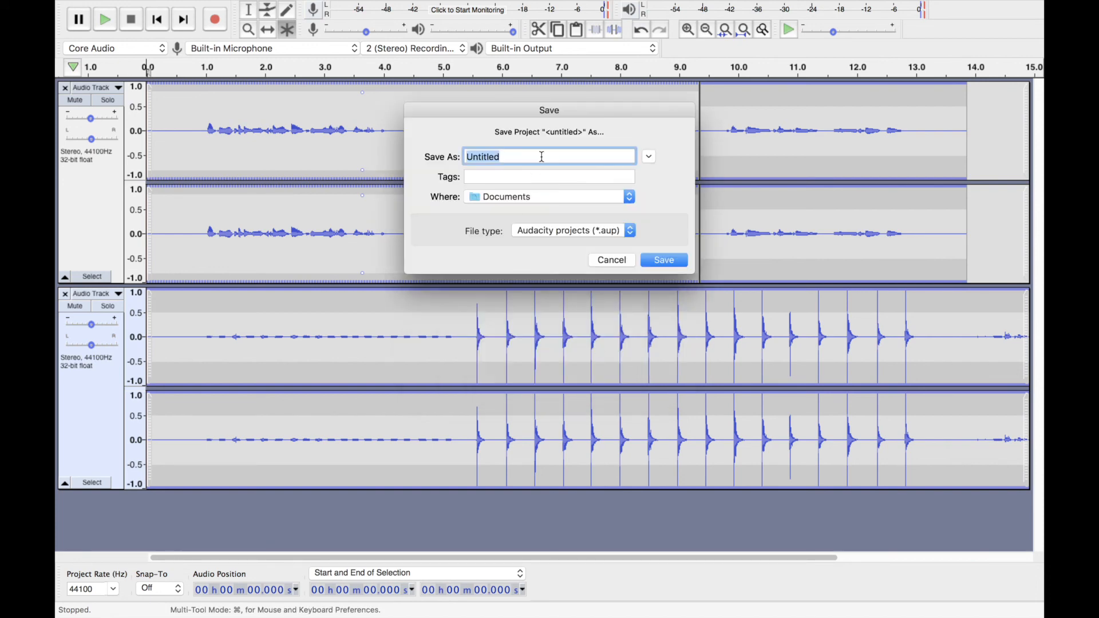
pyautogui.press('BackSpace')
pyautogui.write('Test Recording')
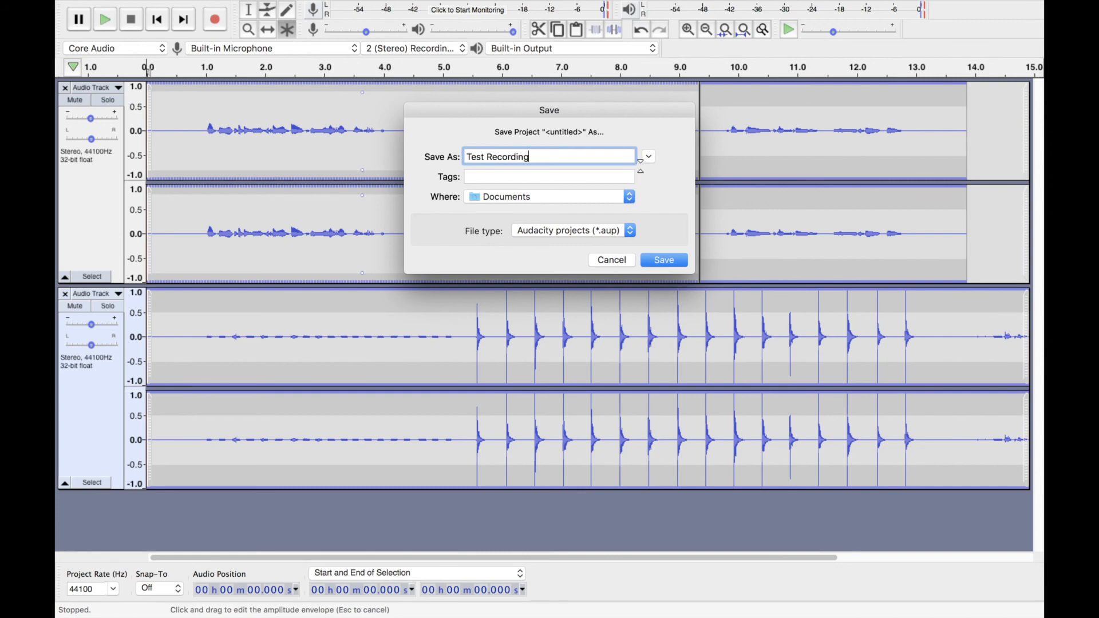
pyautogui.click(649, 159)
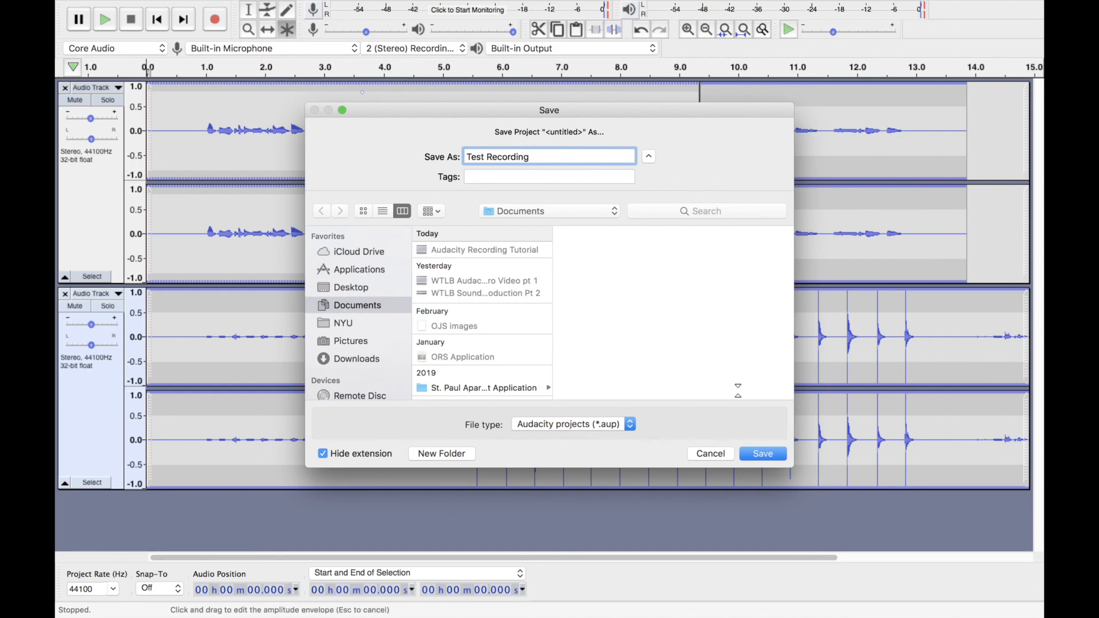
pyautogui.click(755, 453)
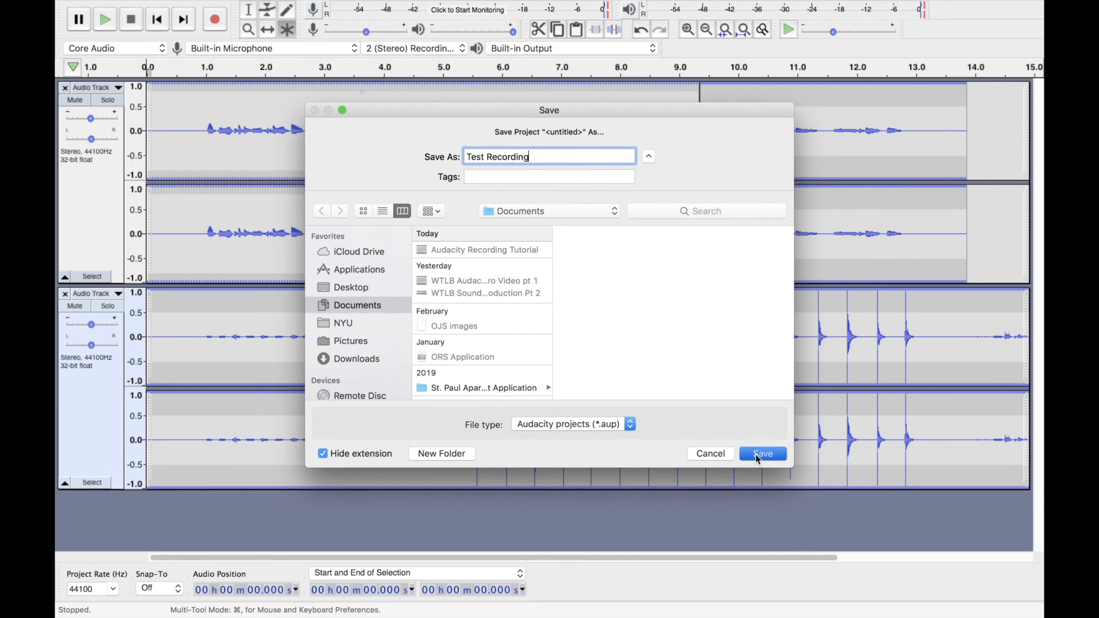